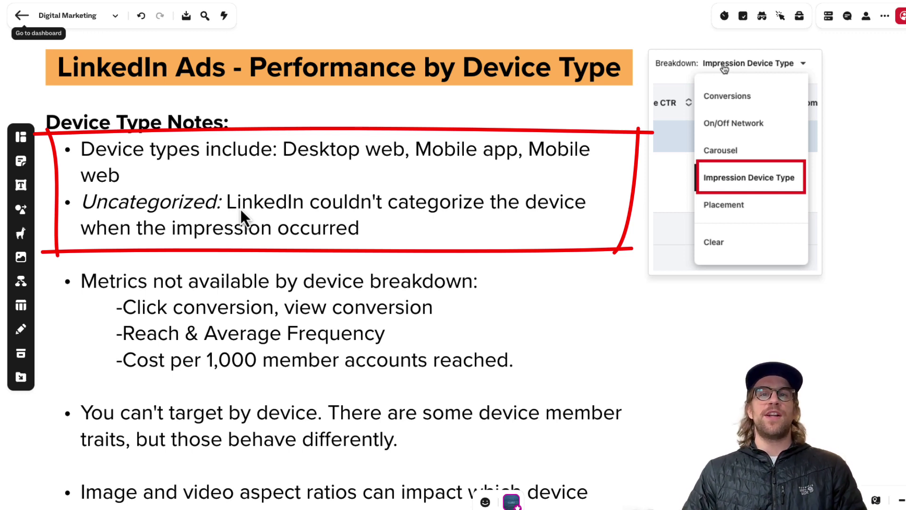
Step: Read the device type notes on the board, from device categories and unavailable metrics to targeting limits and aspect ratios
{"action": "scroll", "coordinate": [208, 279], "scroll_direction": "down", "scroll_amount": 1}
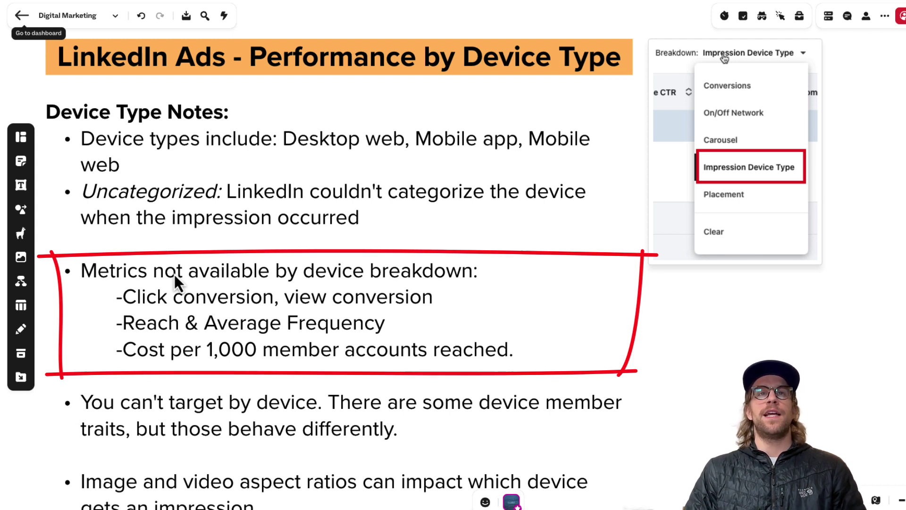
{"action": "scroll", "coordinate": [214, 424], "scroll_direction": "down", "scroll_amount": 1}
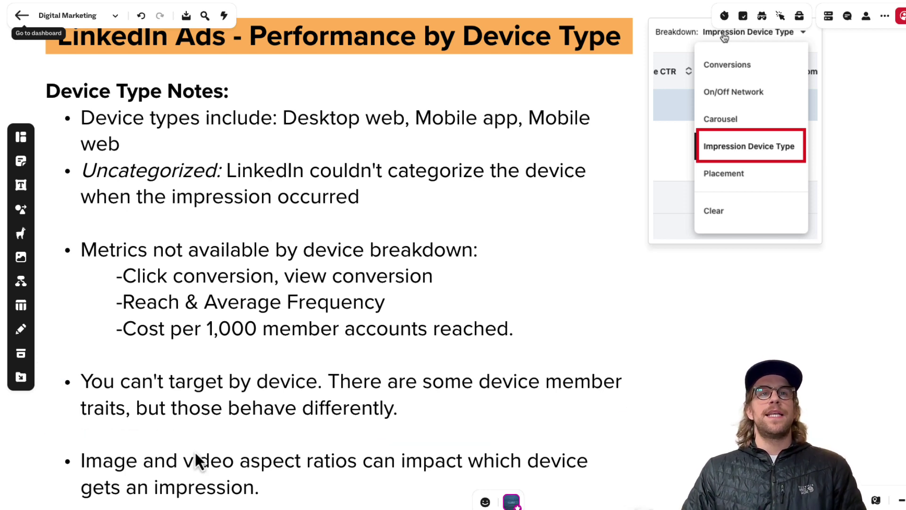
{"action": "scroll", "coordinate": [172, 461], "scroll_direction": "down", "scroll_amount": 1}
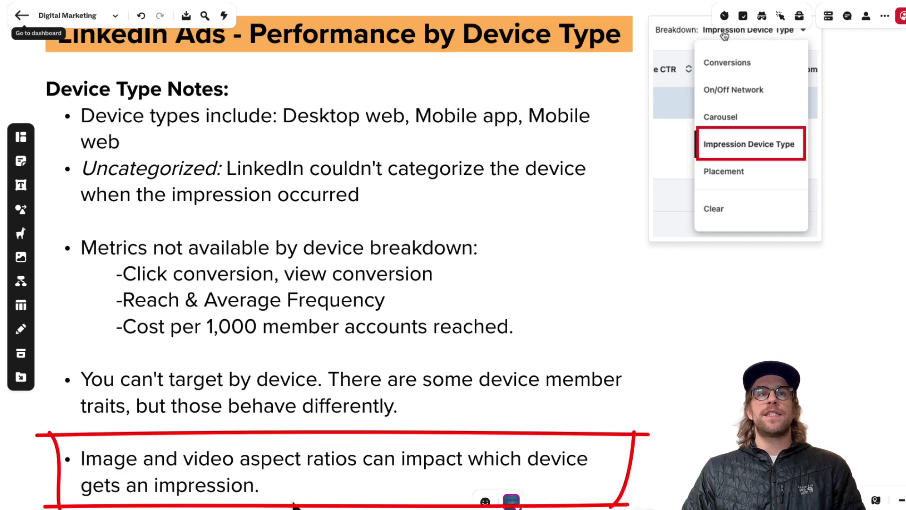
{"action": "scroll", "coordinate": [293, 505], "scroll_direction": "down", "scroll_amount": 5}
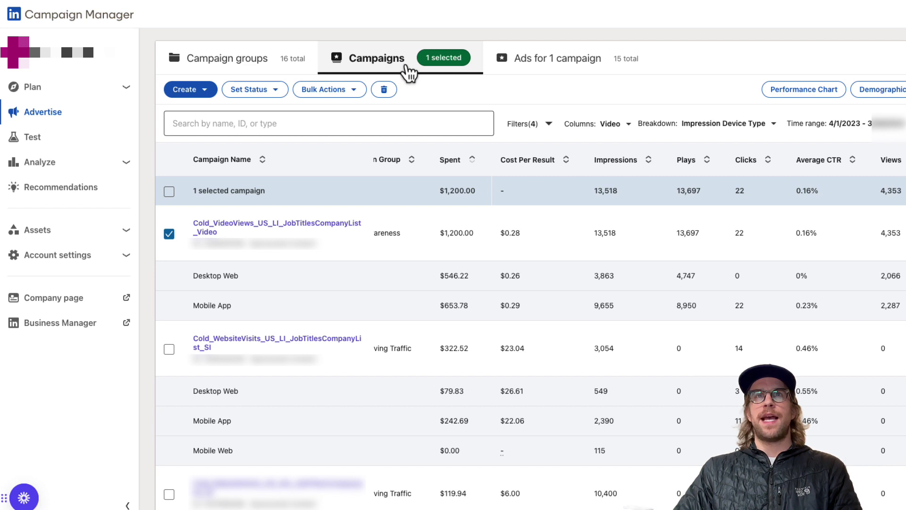
Step: In LinkedIn Campaign Manager, review the breakdown options around Impression Device Type and the column presets around Video without changing either
{"action": "left_click", "coordinate": [712, 126]}
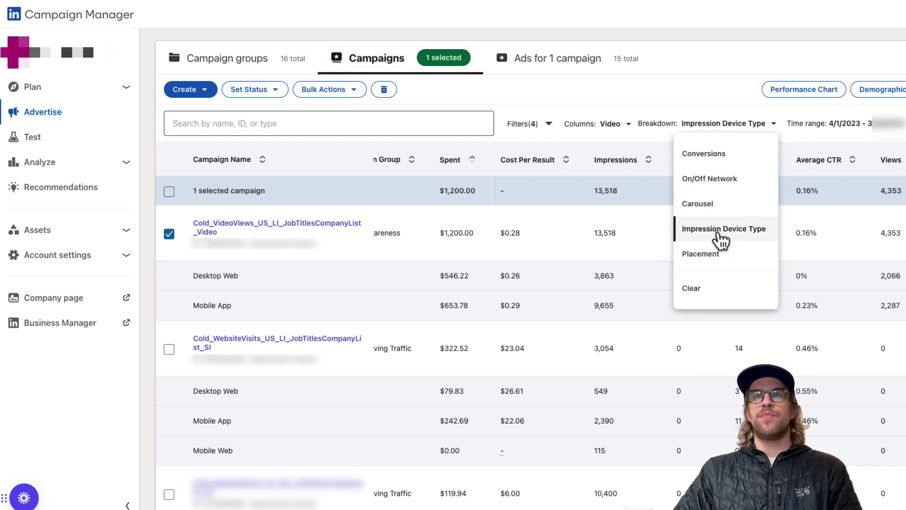
{"action": "left_click", "coordinate": [687, 110]}
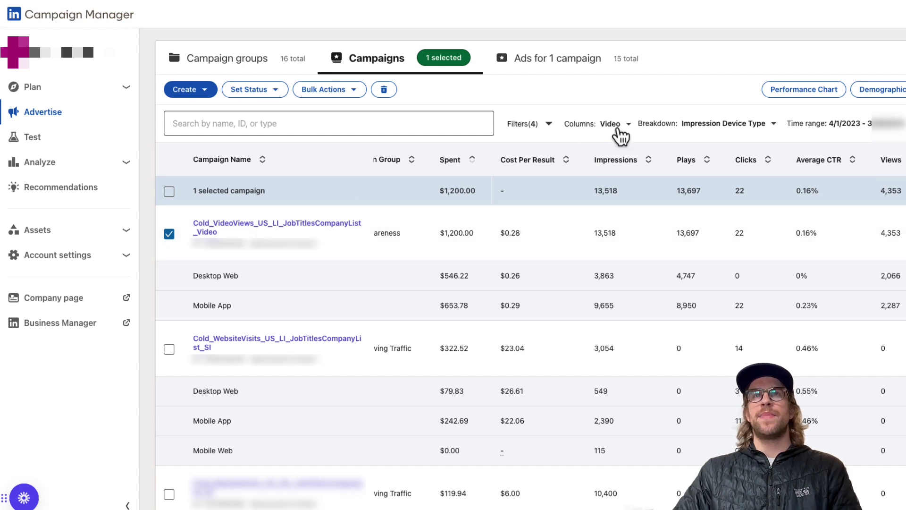
{"action": "left_click", "coordinate": [620, 136]}
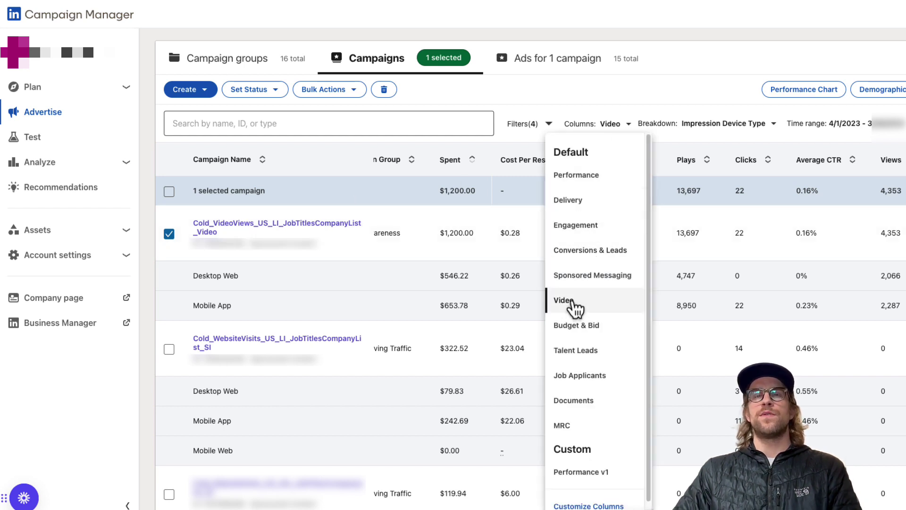
{"action": "left_click", "coordinate": [614, 116]}
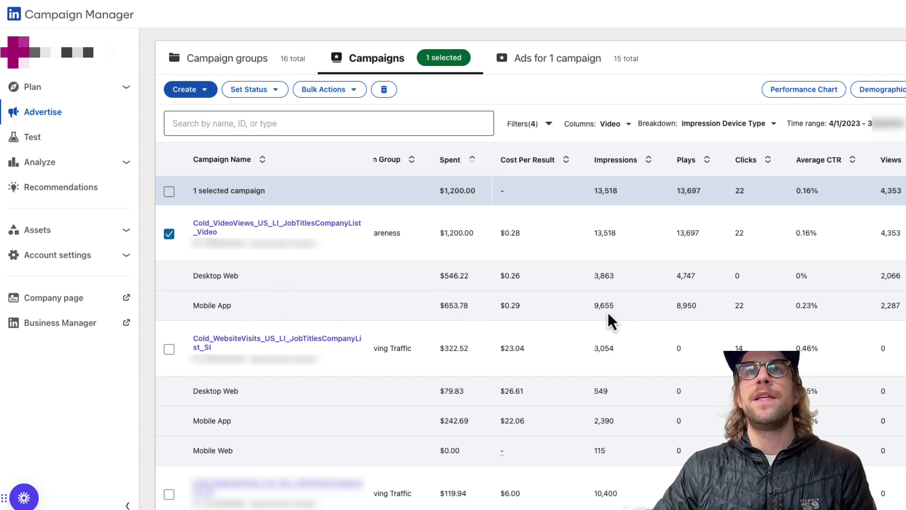
Step: Compare impressions, plays, clicks and view rate between Desktop Web and Mobile App for the Cold_VideoViews campaign, checking how Plays is defined
{"action": "scroll", "coordinate": [609, 319], "scroll_direction": "right", "scroll_amount": 3}
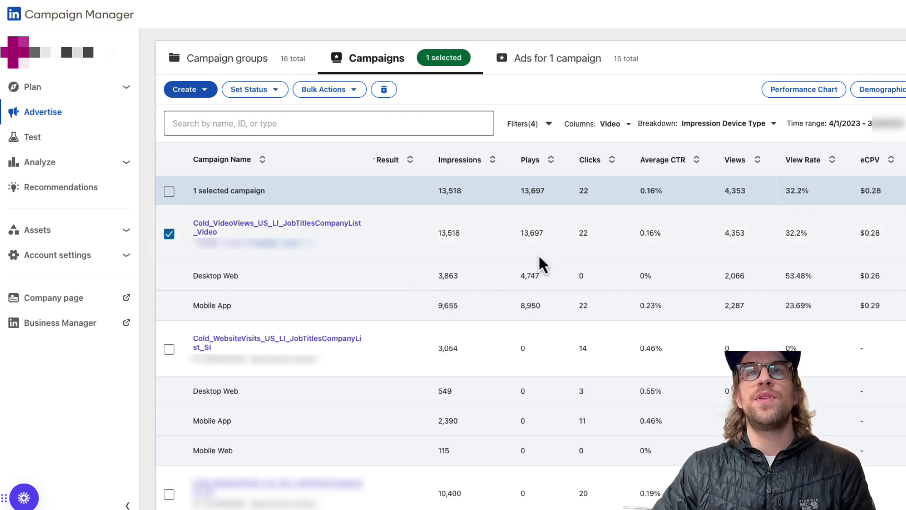
{"action": "mouse_move", "coordinate": [531, 166]}
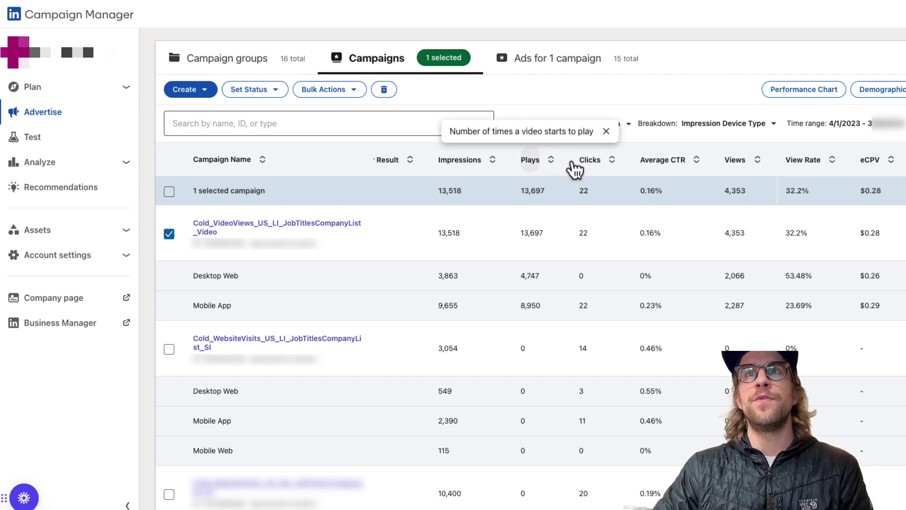
{"action": "mouse_move", "coordinate": [735, 167]}
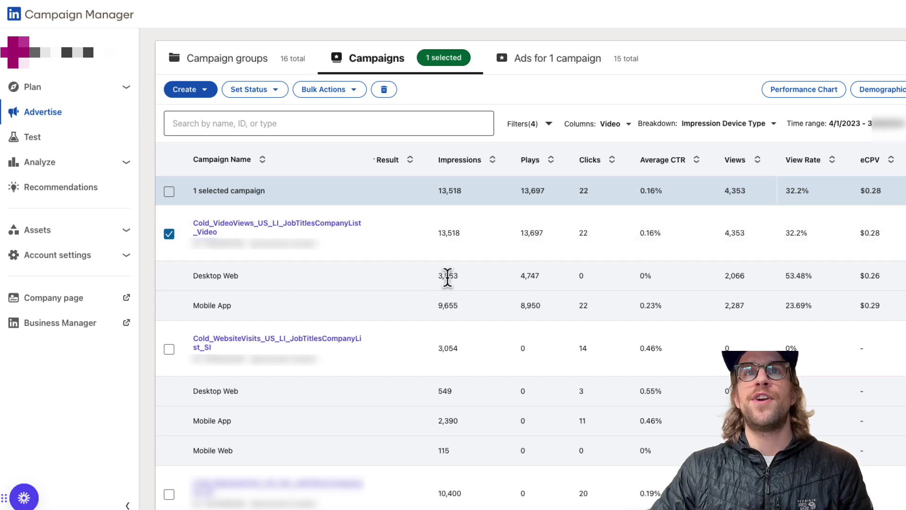
{"action": "left_click_drag", "start_coordinate": [442, 276], "coordinate": [467, 277]}
{"action": "left_click_drag", "start_coordinate": [816, 277], "coordinate": [785, 276]}
{"action": "left_click_drag", "start_coordinate": [577, 308], "coordinate": [590, 307]}
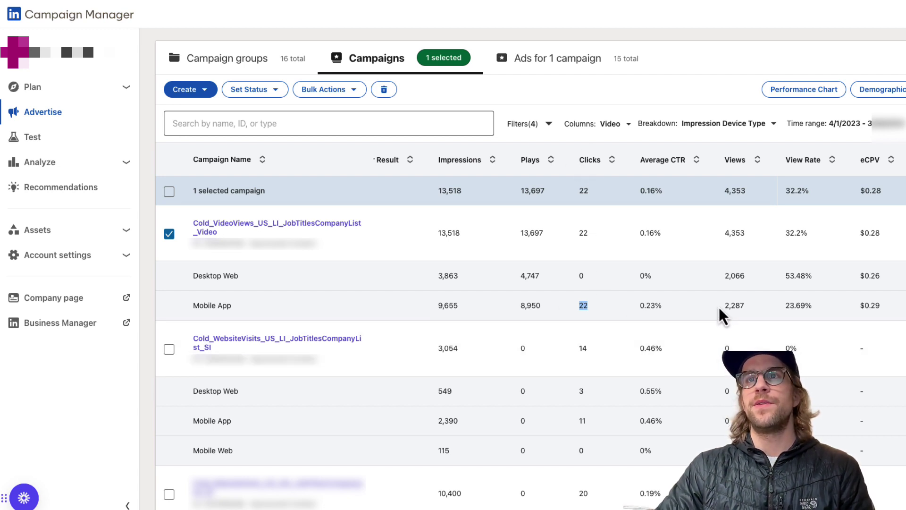
Step: Compare the Cold_VideoViews campaign's eCPV, views at 25%, 50% and 75%, completions and completion rate between Desktop Web and Mobile App
{"action": "scroll", "coordinate": [715, 308], "scroll_direction": "right", "scroll_amount": 5}
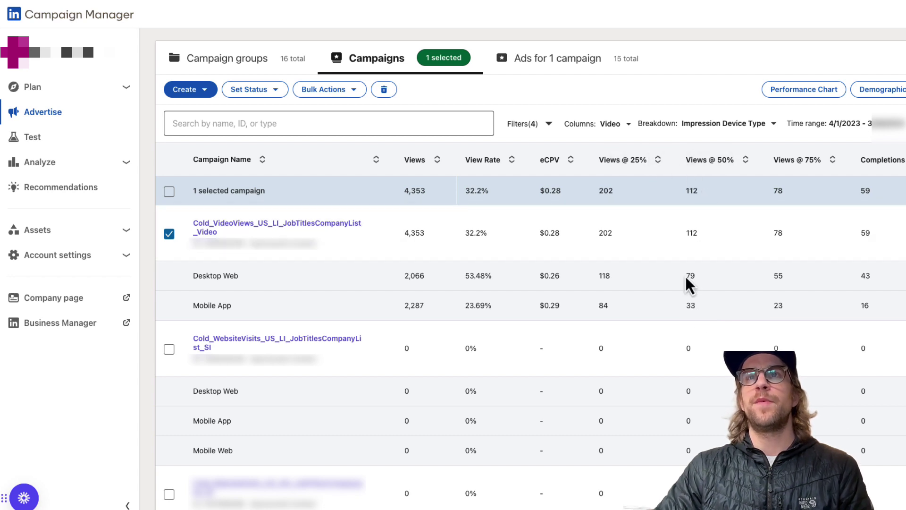
{"action": "scroll", "coordinate": [588, 279], "scroll_direction": "left", "scroll_amount": 1}
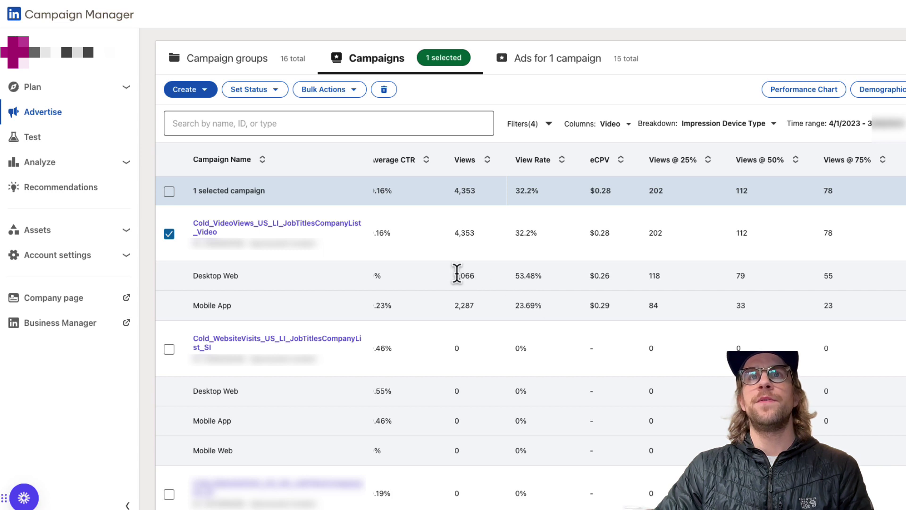
{"action": "scroll", "coordinate": [786, 292], "scroll_direction": "right", "scroll_amount": 2}
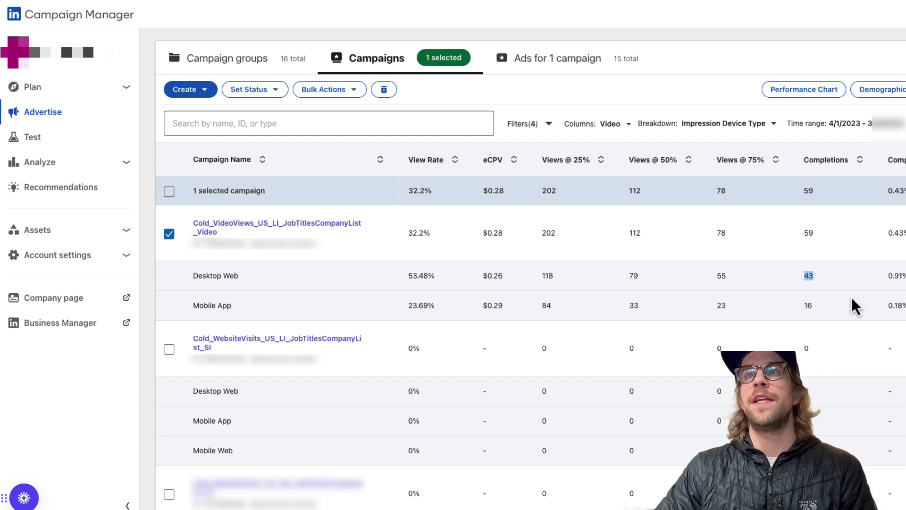
{"action": "left_click_drag", "start_coordinate": [904, 277], "coordinate": [886, 279]}
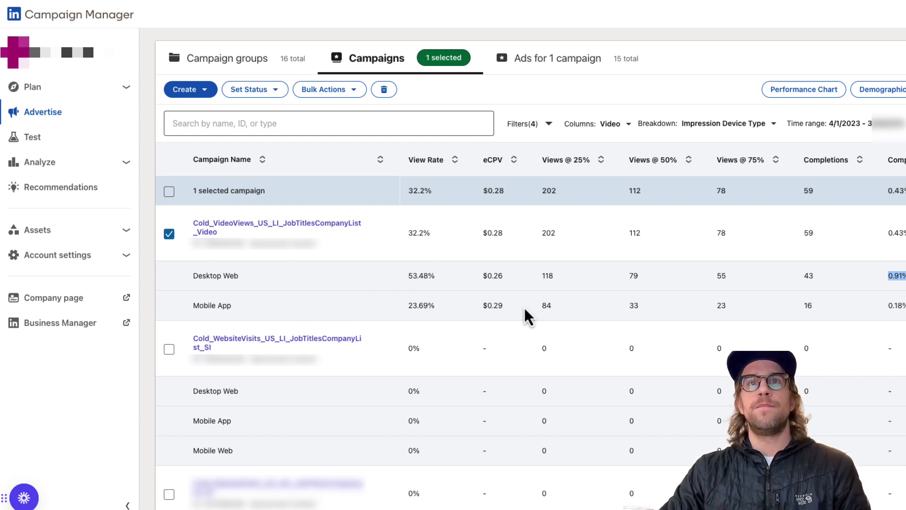
{"action": "scroll", "coordinate": [534, 292], "scroll_direction": "right", "scroll_amount": 1}
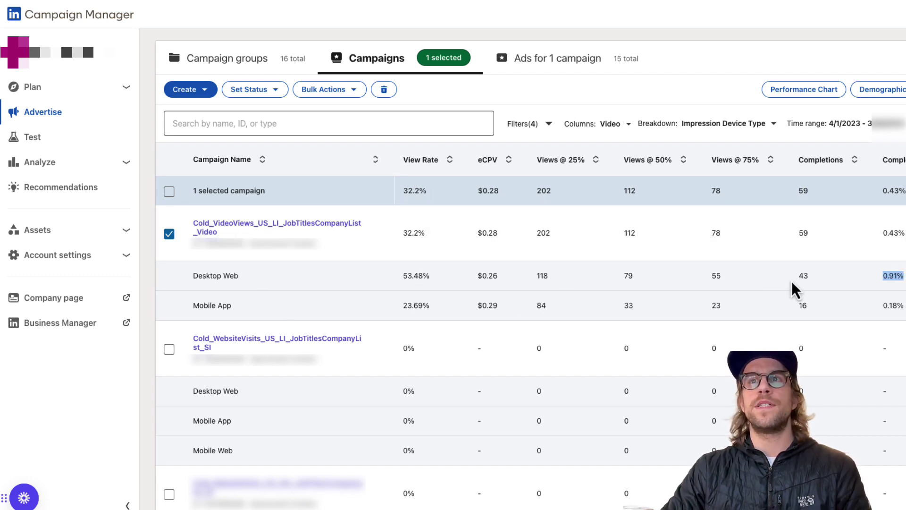
{"action": "scroll", "coordinate": [795, 285], "scroll_direction": "left", "scroll_amount": 10}
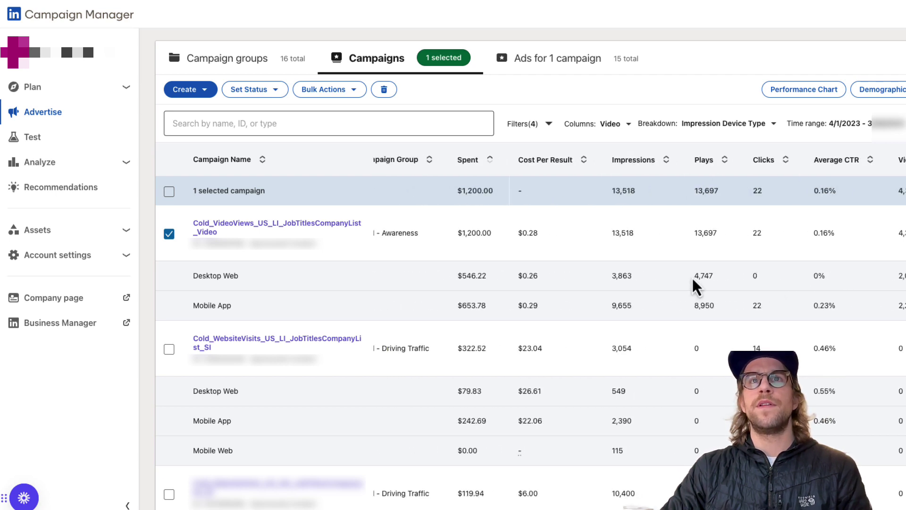
{"action": "scroll", "coordinate": [752, 293], "scroll_direction": "right", "scroll_amount": 10}
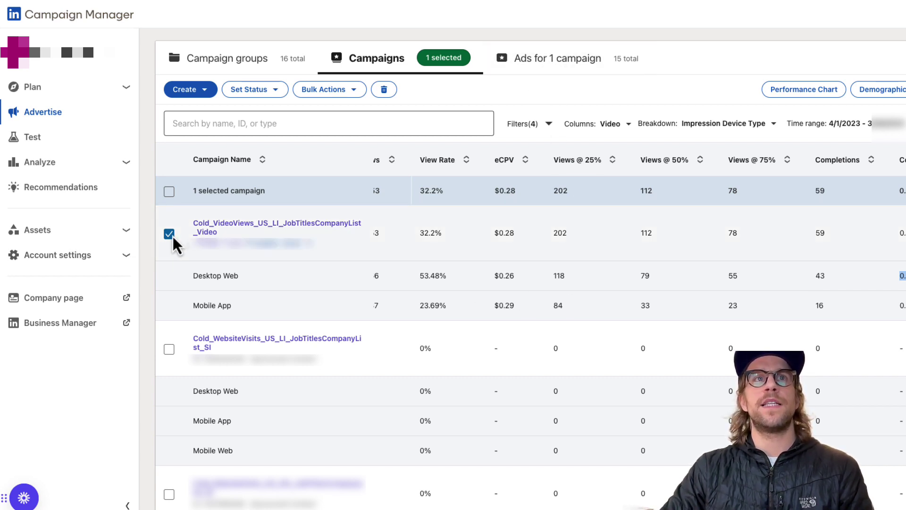
Step: Open the ads of the selected Cold_VideoViews campaign and examine their spend, key results, impressions, clicks and view rate by device type
{"action": "left_click", "coordinate": [551, 62]}
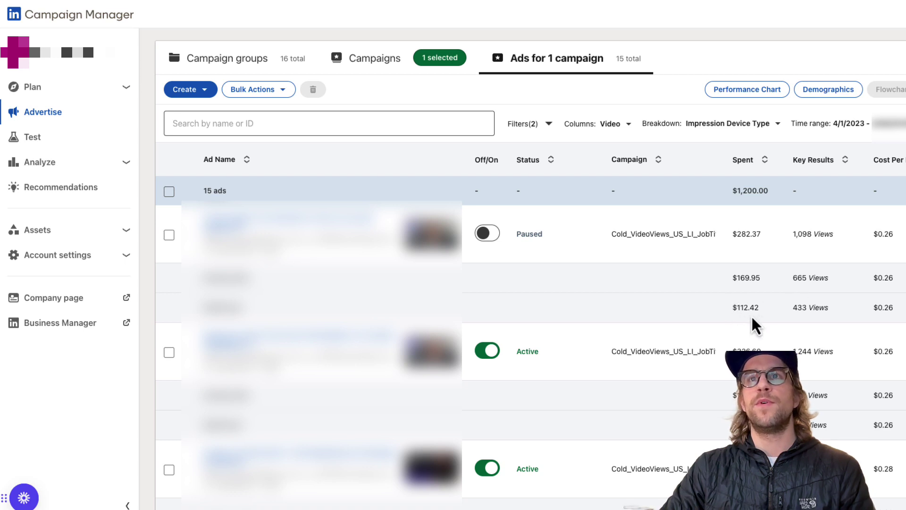
{"action": "scroll", "coordinate": [786, 301], "scroll_direction": "right", "scroll_amount": 2}
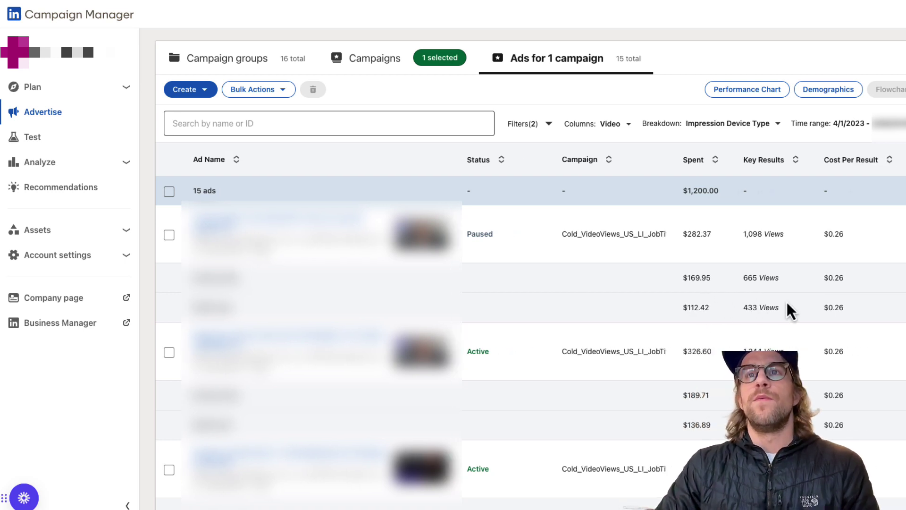
{"action": "scroll", "coordinate": [781, 306], "scroll_direction": "right", "scroll_amount": 4}
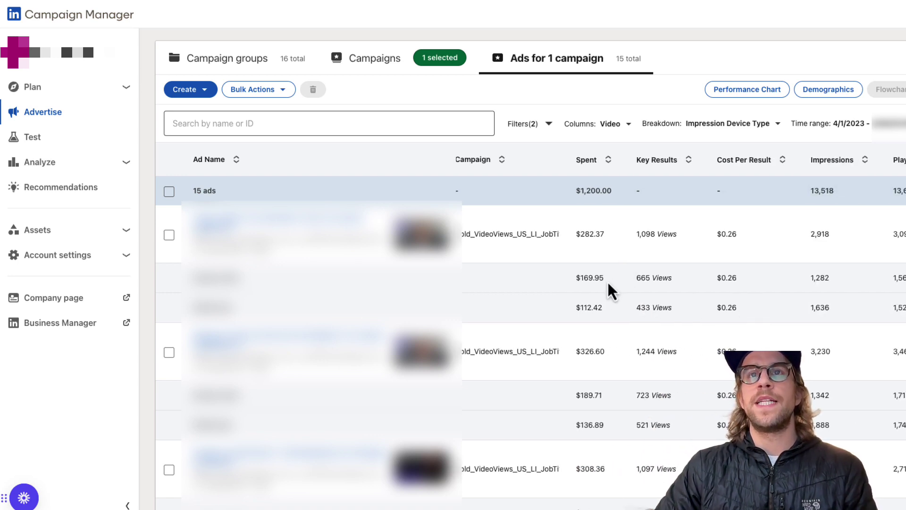
{"action": "scroll", "coordinate": [677, 303], "scroll_direction": "right", "scroll_amount": 8}
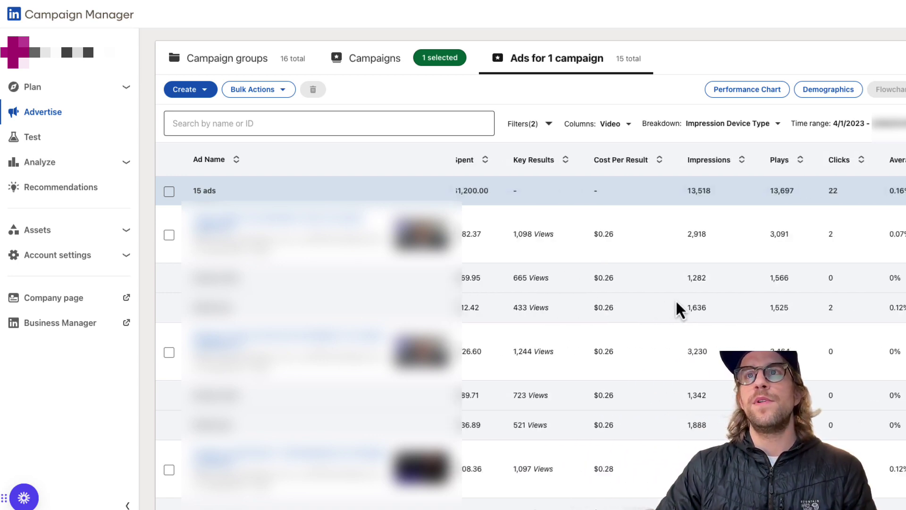
{"action": "scroll", "coordinate": [677, 303], "scroll_direction": "right", "scroll_amount": 6}
{"action": "scroll", "coordinate": [712, 312], "scroll_direction": "right", "scroll_amount": 4}
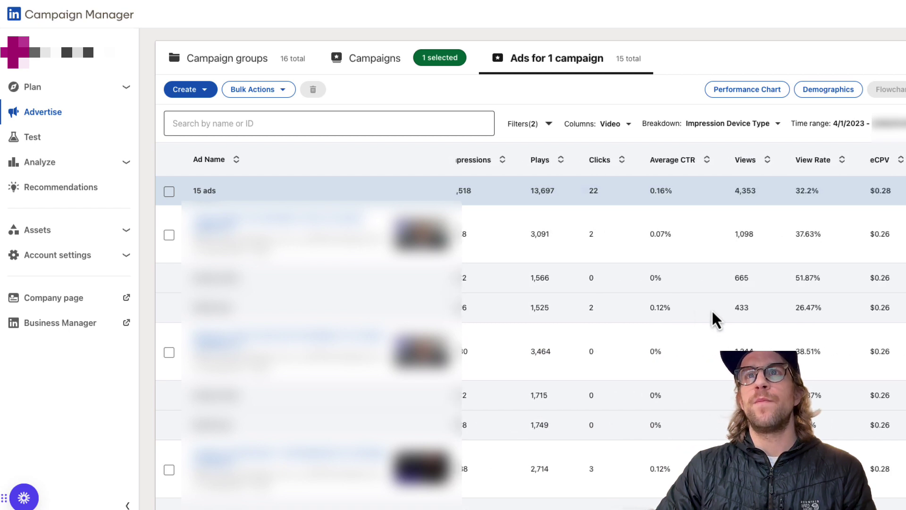
{"action": "scroll", "coordinate": [712, 310], "scroll_direction": "right", "scroll_amount": 1}
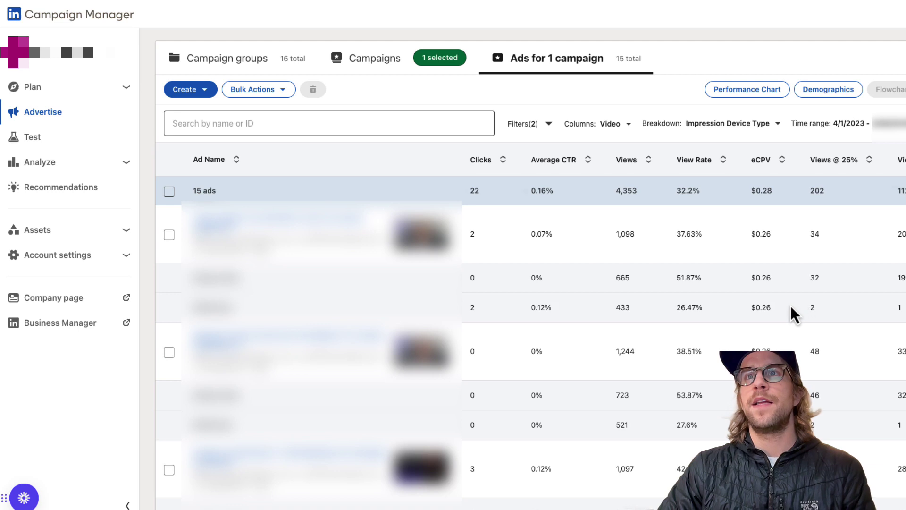
{"action": "scroll", "coordinate": [775, 302], "scroll_direction": "right", "scroll_amount": 4}
Step: Compare the device rows of the first ads again, from spend and cost per result through quartile views and completions
{"action": "scroll", "coordinate": [724, 282], "scroll_direction": "left", "scroll_amount": 15}
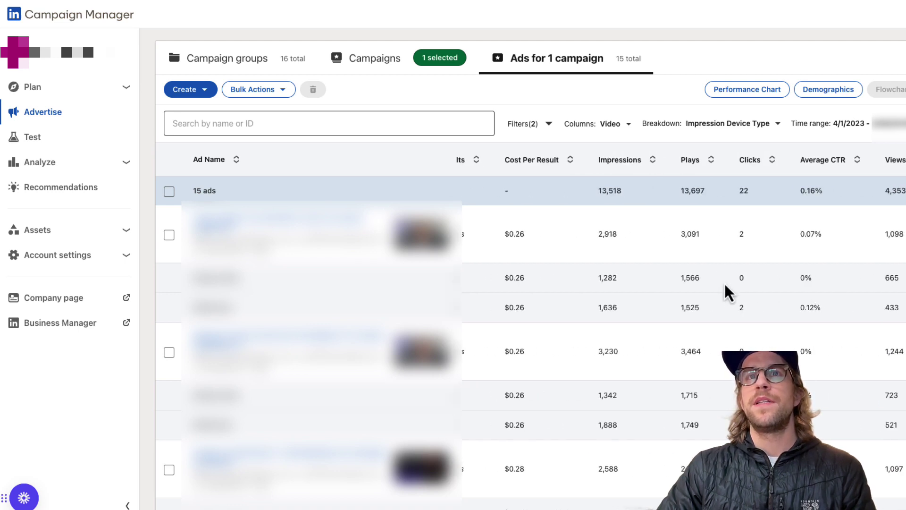
{"action": "scroll", "coordinate": [724, 281], "scroll_direction": "left", "scroll_amount": 7}
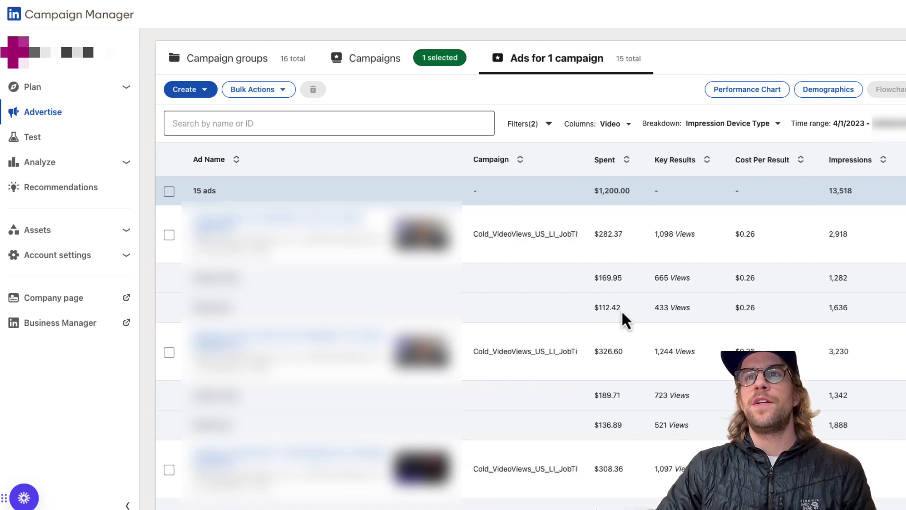
{"action": "scroll", "coordinate": [801, 318], "scroll_direction": "right", "scroll_amount": 15}
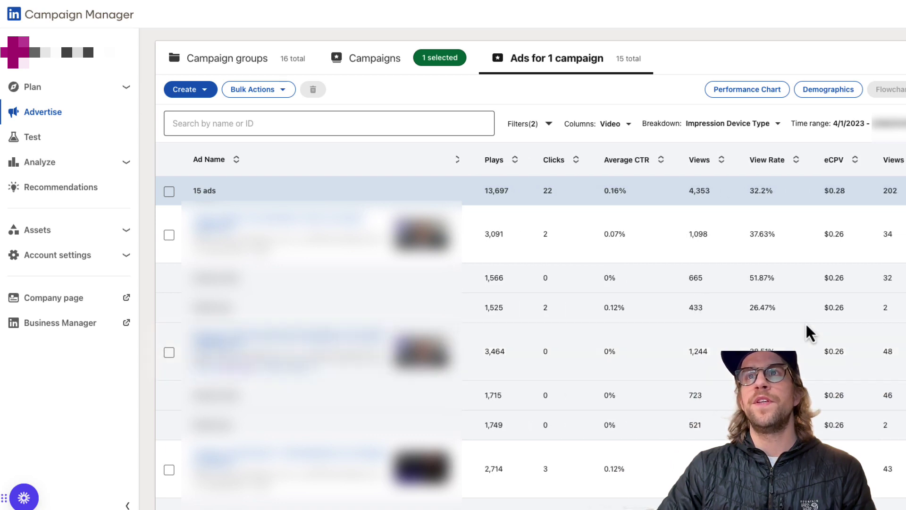
{"action": "scroll", "coordinate": [808, 330], "scroll_direction": "right", "scroll_amount": 5}
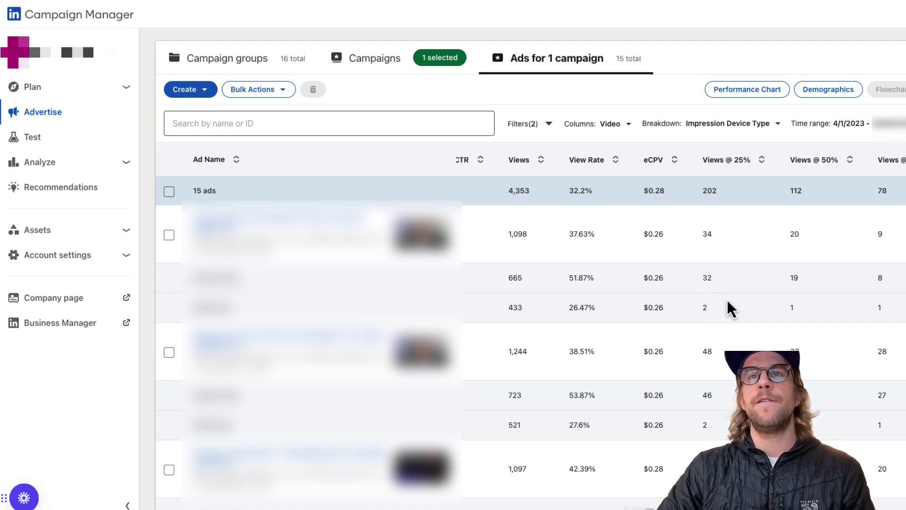
{"action": "scroll", "coordinate": [732, 302], "scroll_direction": "right", "scroll_amount": 3}
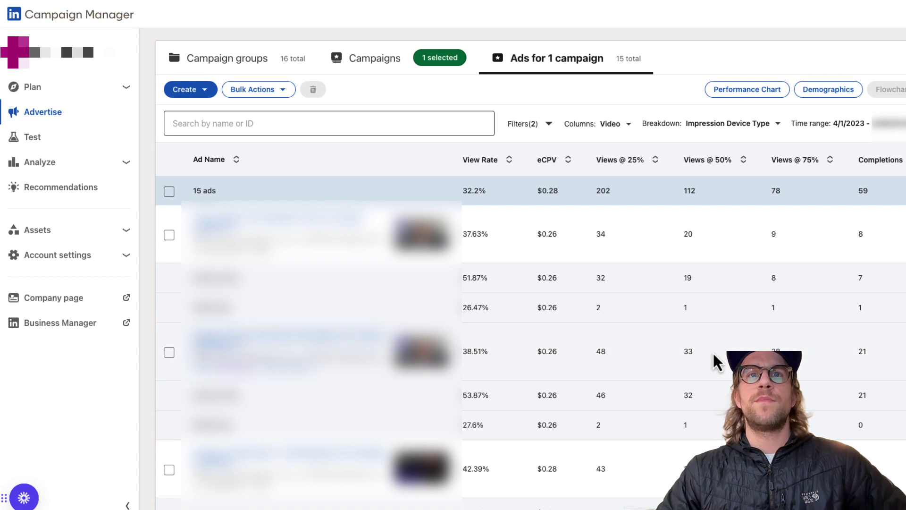
Step: Examine the ads further down the list that have a single device row, comparing their views, completions, spend, cost per result and clicks
{"action": "scroll", "coordinate": [714, 357], "scroll_direction": "down", "scroll_amount": 2}
{"action": "scroll", "coordinate": [713, 352], "scroll_direction": "down", "scroll_amount": 6}
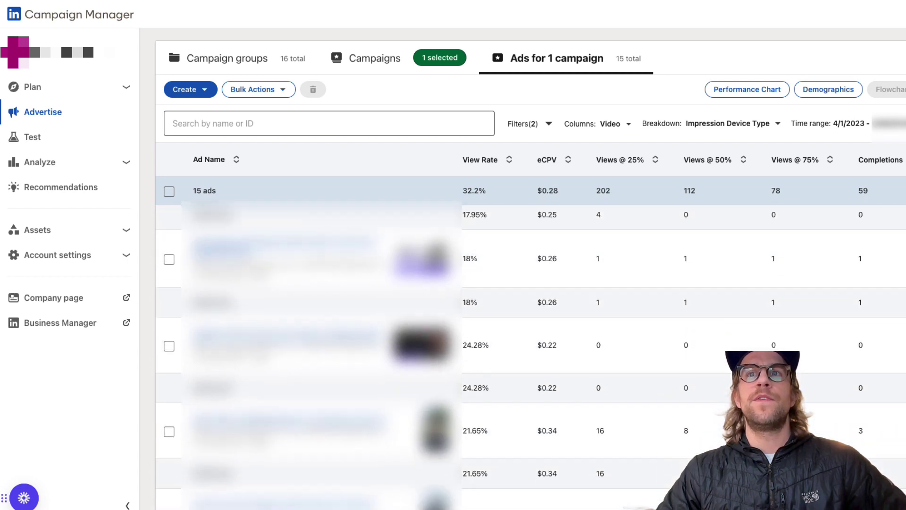
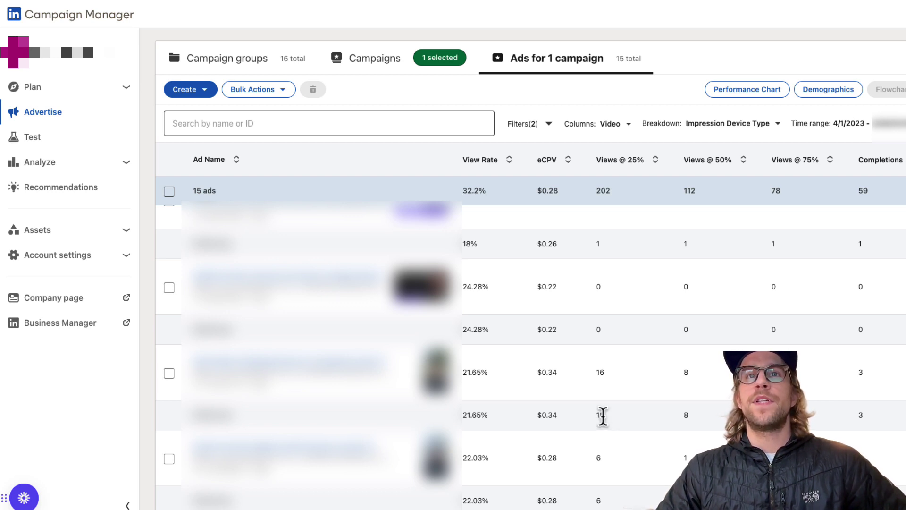
{"action": "scroll", "coordinate": [605, 416], "scroll_direction": "left", "scroll_amount": 5}
{"action": "scroll", "coordinate": [608, 417], "scroll_direction": "left", "scroll_amount": 10}
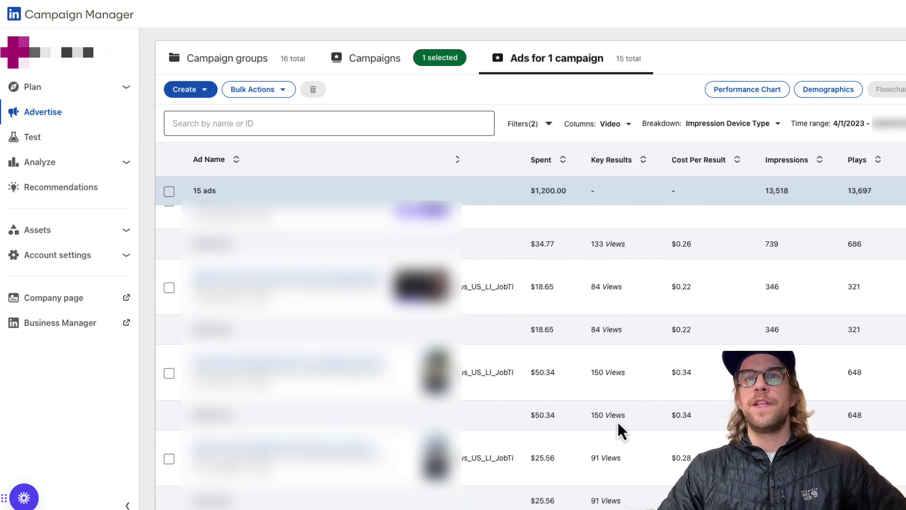
{"action": "scroll", "coordinate": [685, 429], "scroll_direction": "right", "scroll_amount": 6}
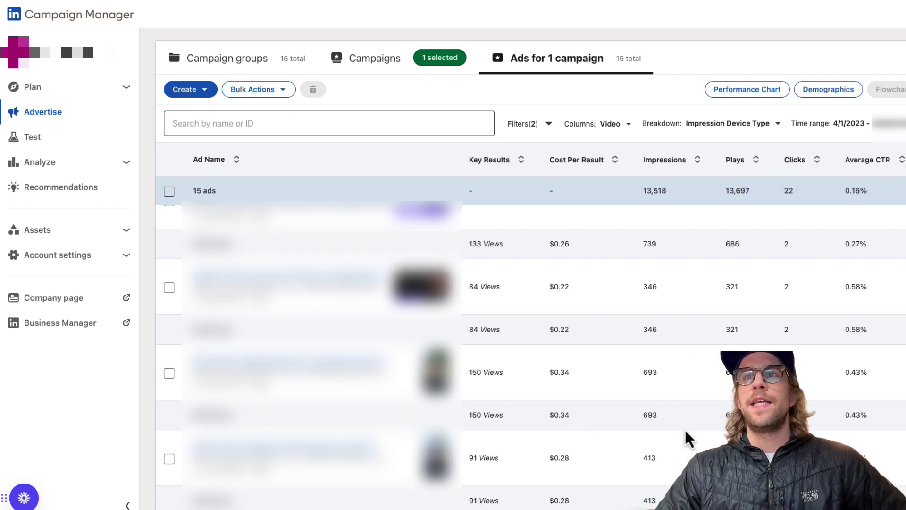
{"action": "scroll", "coordinate": [684, 429], "scroll_direction": "right", "scroll_amount": 3}
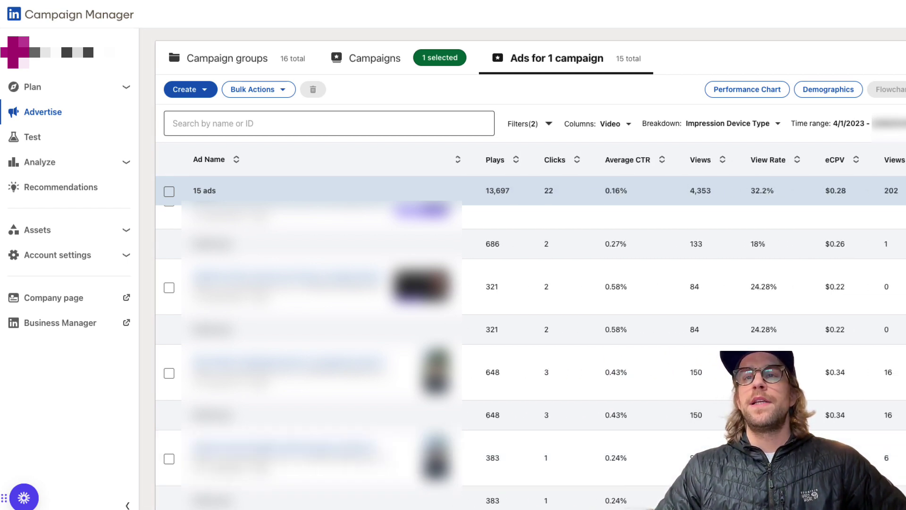
Step: Compare eCPV, views at 25%, 50% and 75%, and completions across the lower ads in the campaign's ad list
{"action": "scroll", "coordinate": [685, 428], "scroll_direction": "right", "scroll_amount": 4}
{"action": "scroll", "coordinate": [692, 417], "scroll_direction": "right", "scroll_amount": 2}
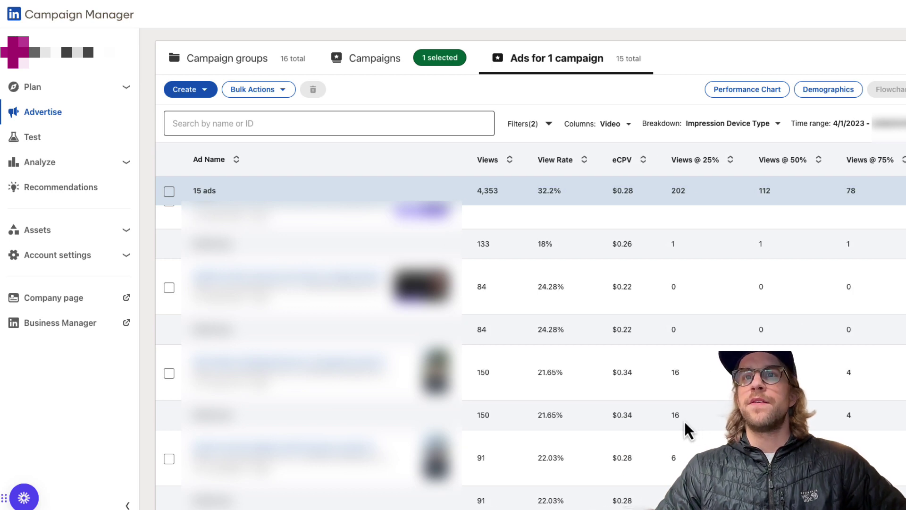
{"action": "scroll", "coordinate": [714, 431], "scroll_direction": "right", "scroll_amount": 3}
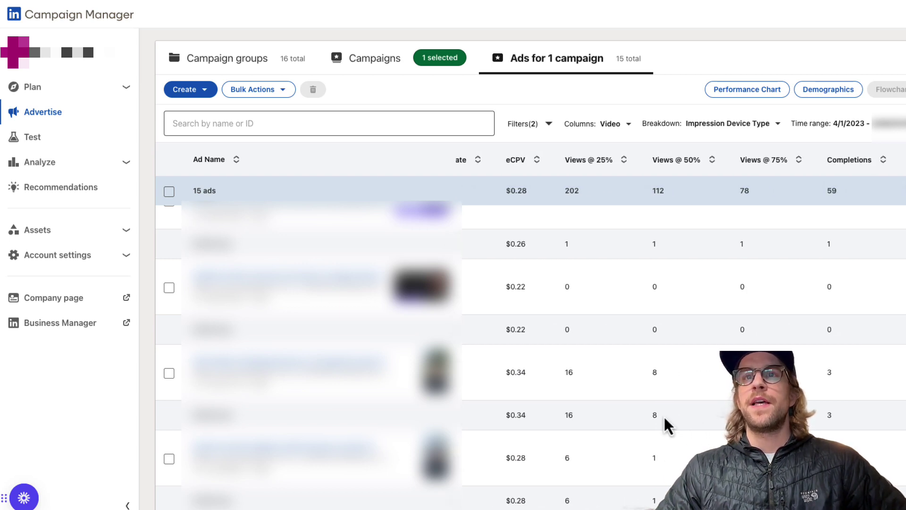
{"action": "scroll", "coordinate": [817, 431], "scroll_direction": "down", "scroll_amount": 4}
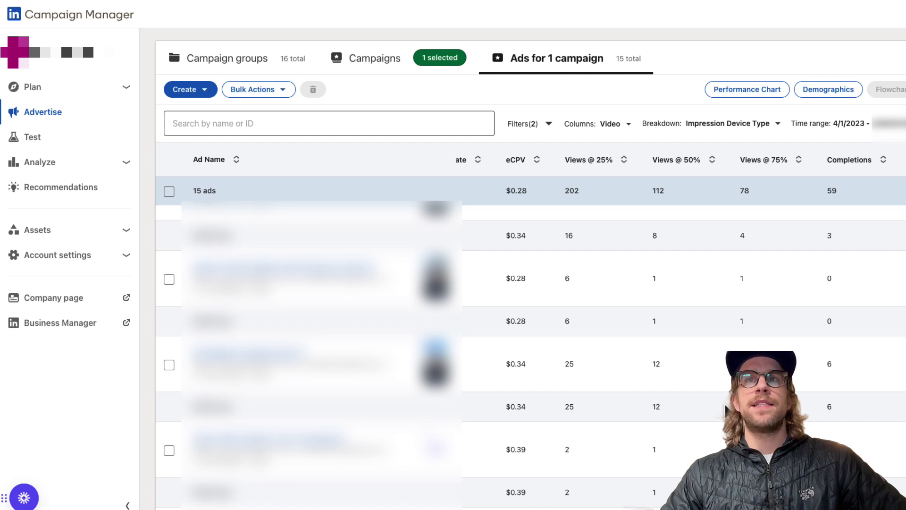
{"action": "scroll", "coordinate": [728, 411], "scroll_direction": "up", "scroll_amount": 4}
{"action": "scroll", "coordinate": [727, 411], "scroll_direction": "up", "scroll_amount": 3}
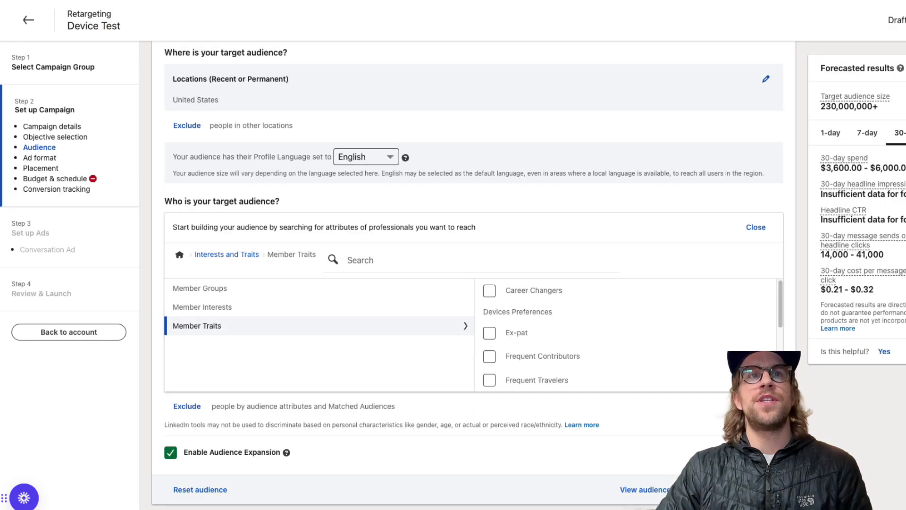
Step: Browse the Device Test campaign's audience attributes to Devices Preferences under Interests and Traits, Member Traits
{"action": "mouse_move", "coordinate": [214, 335]}
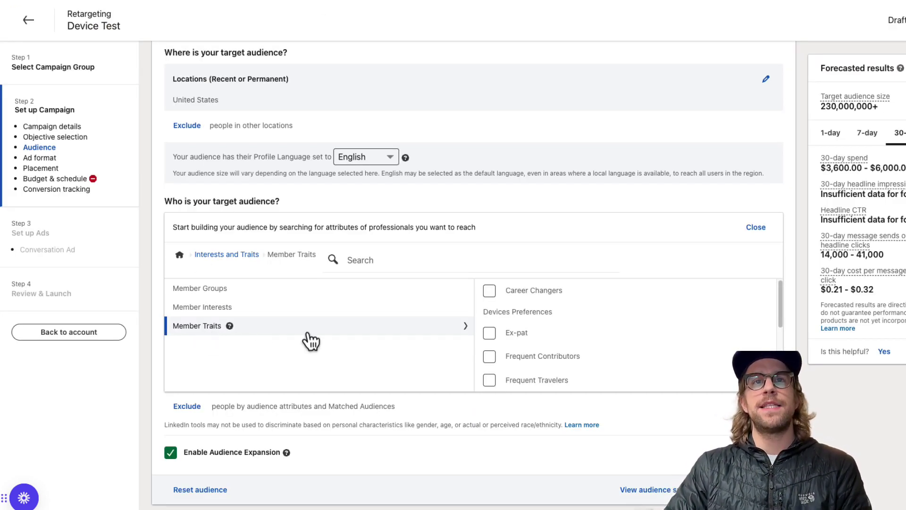
{"action": "left_click", "coordinate": [220, 255]}
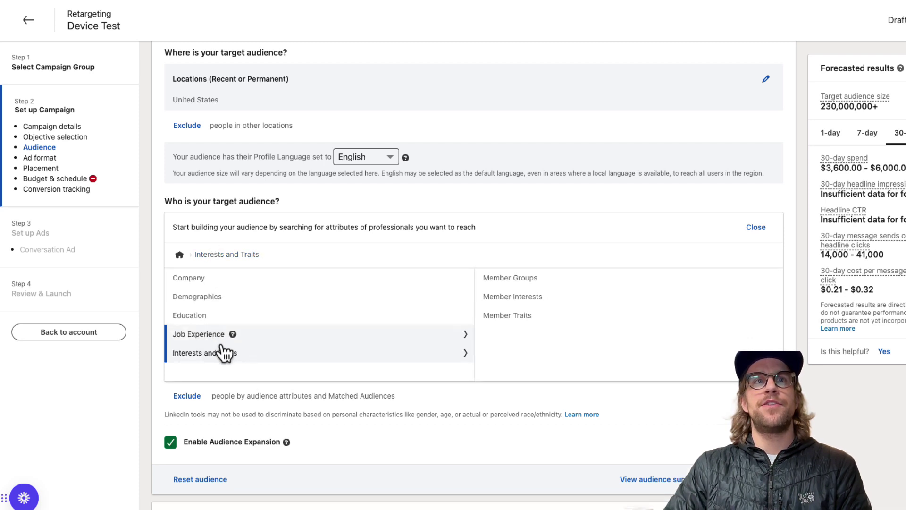
{"action": "left_click", "coordinate": [502, 316]}
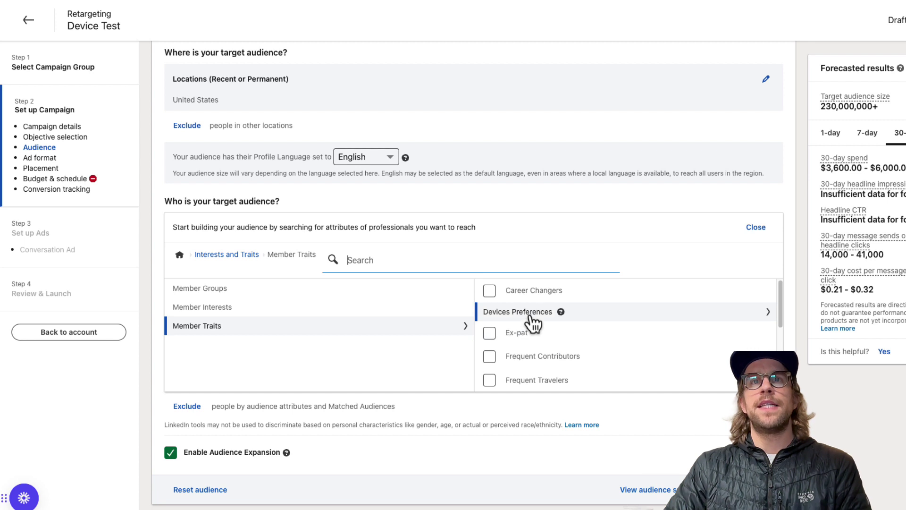
{"action": "mouse_move", "coordinate": [561, 313]}
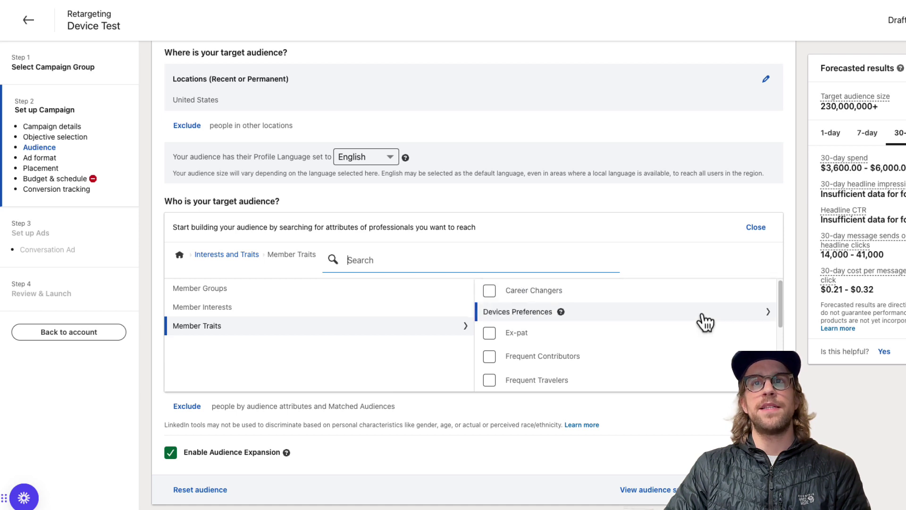
{"action": "left_click", "coordinate": [703, 314]}
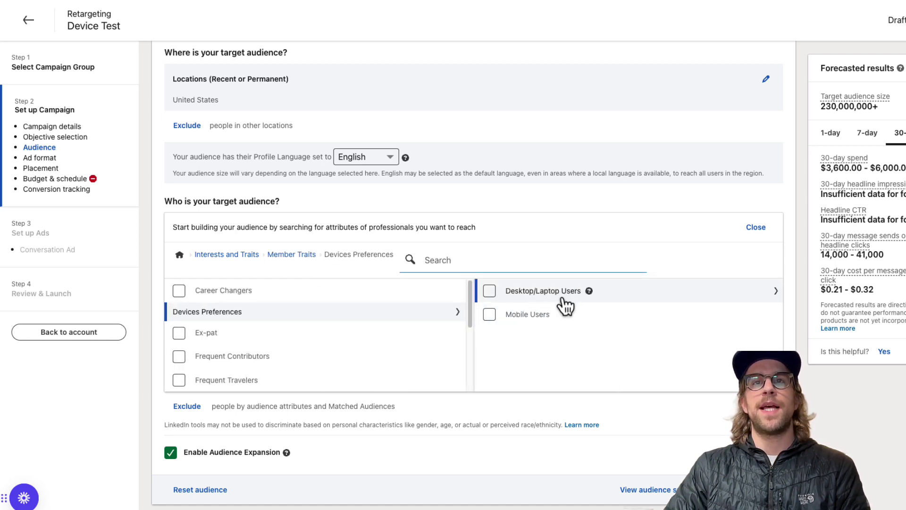
Step: Examine the targeting options within Mobile Users and those within Desktop/Laptop Users
{"action": "mouse_move", "coordinate": [559, 314]}
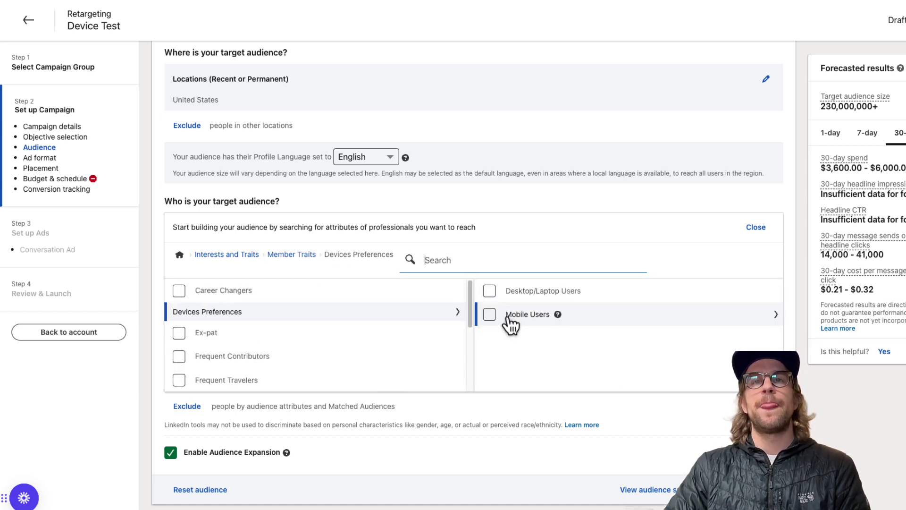
{"action": "left_click", "coordinate": [718, 314]}
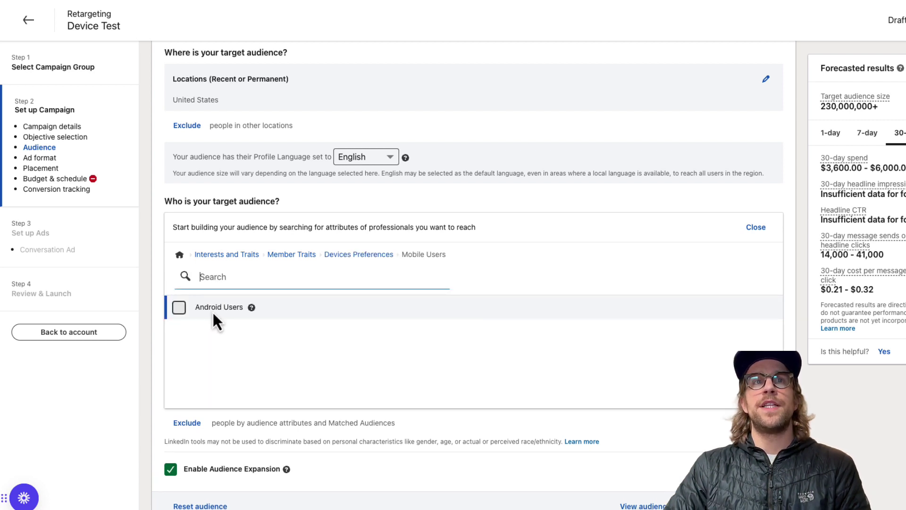
{"action": "left_click", "coordinate": [347, 256]}
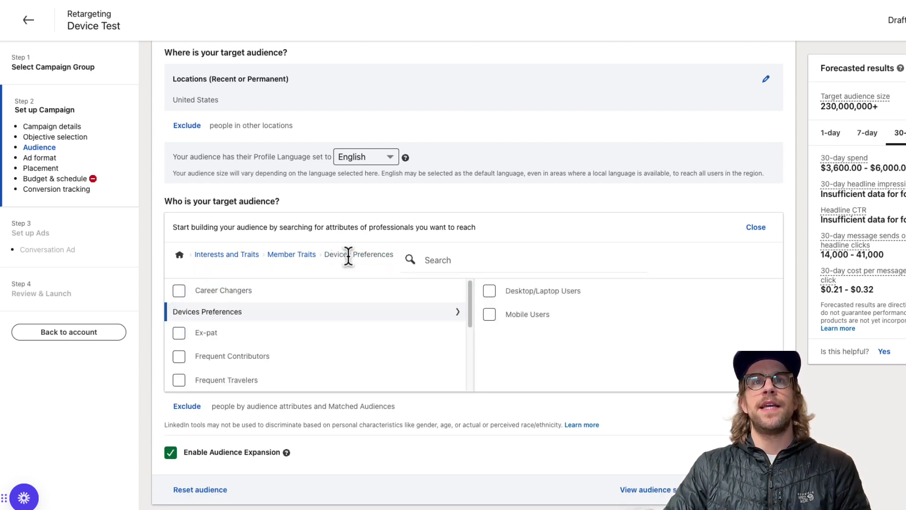
{"action": "left_click", "coordinate": [522, 290]}
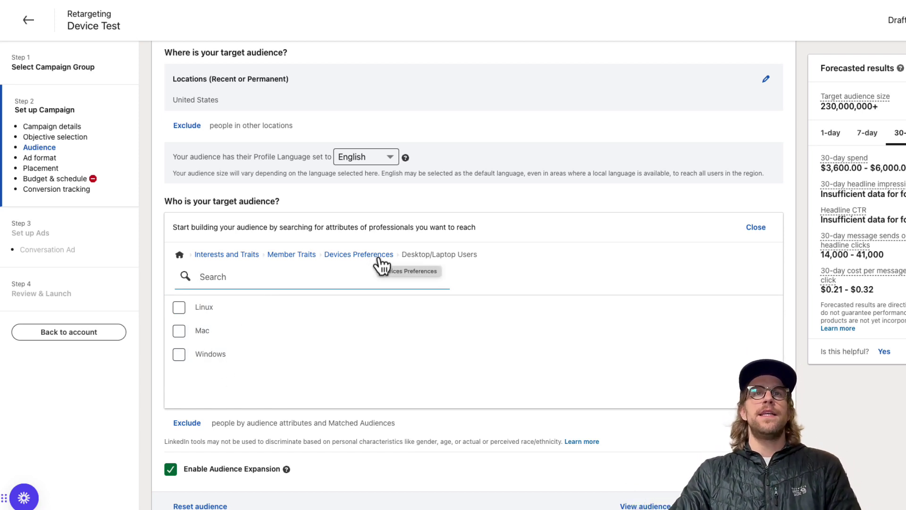
Step: Check the Mac attribute's description, try it as an audience target, and remove it again
{"action": "mouse_move", "coordinate": [218, 331]}
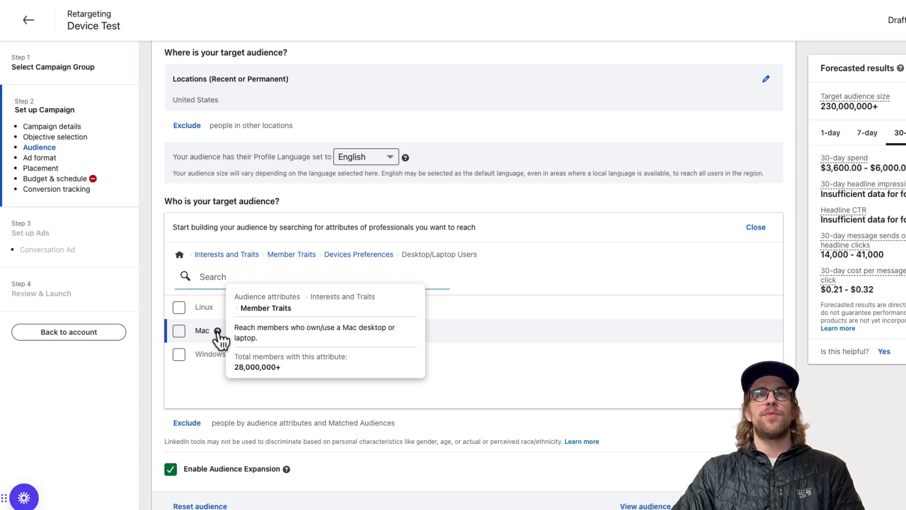
{"action": "left_click", "coordinate": [475, 333]}
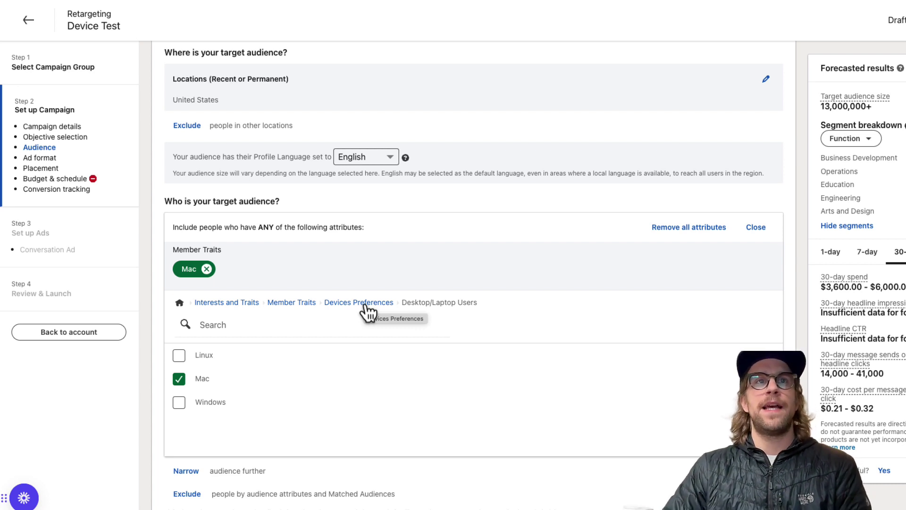
{"action": "left_click", "coordinate": [206, 269]}
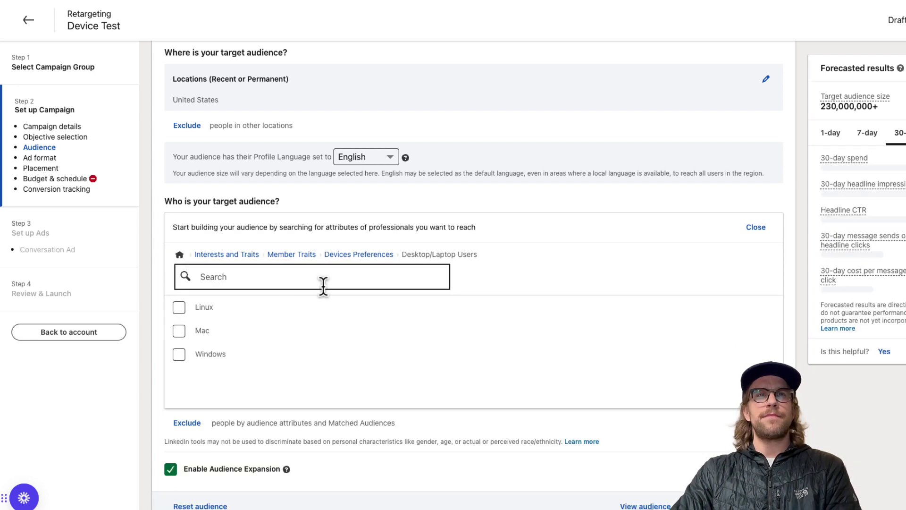